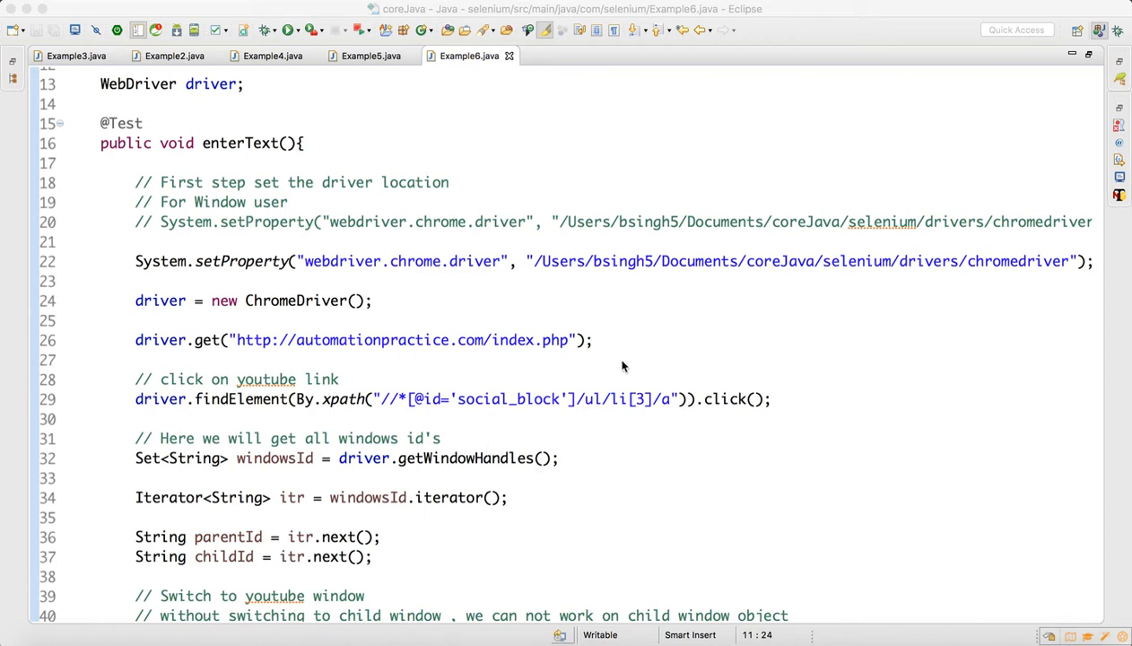
scroll(619, 364, down, 4)
scroll(619, 364, down, 2)
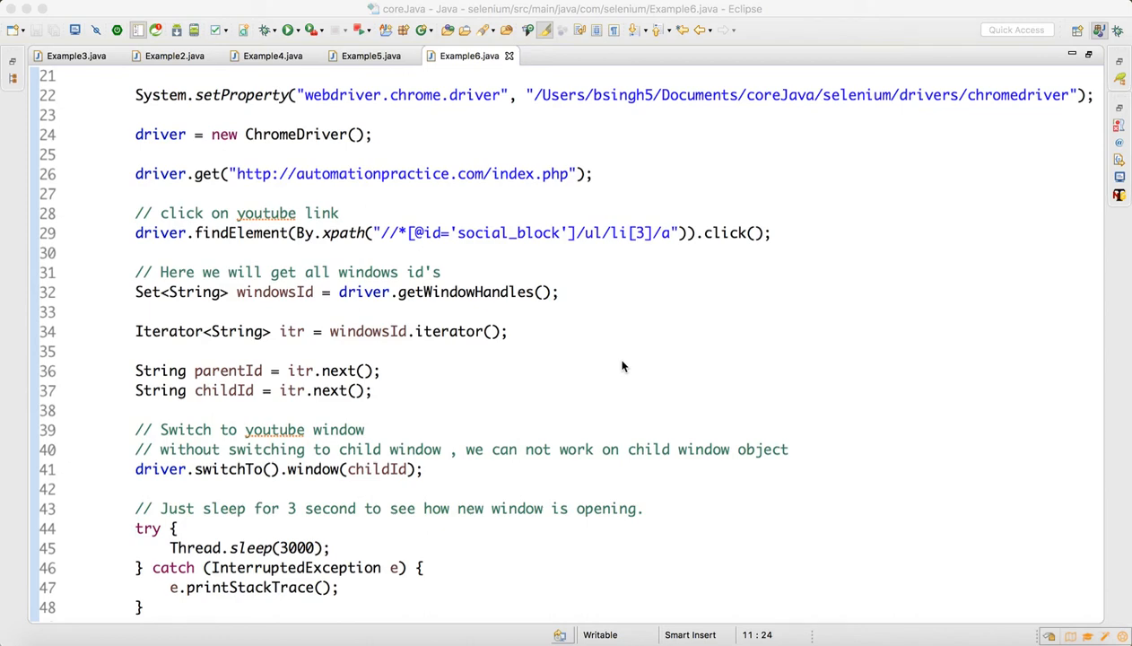
scroll(623, 366, down, 4)
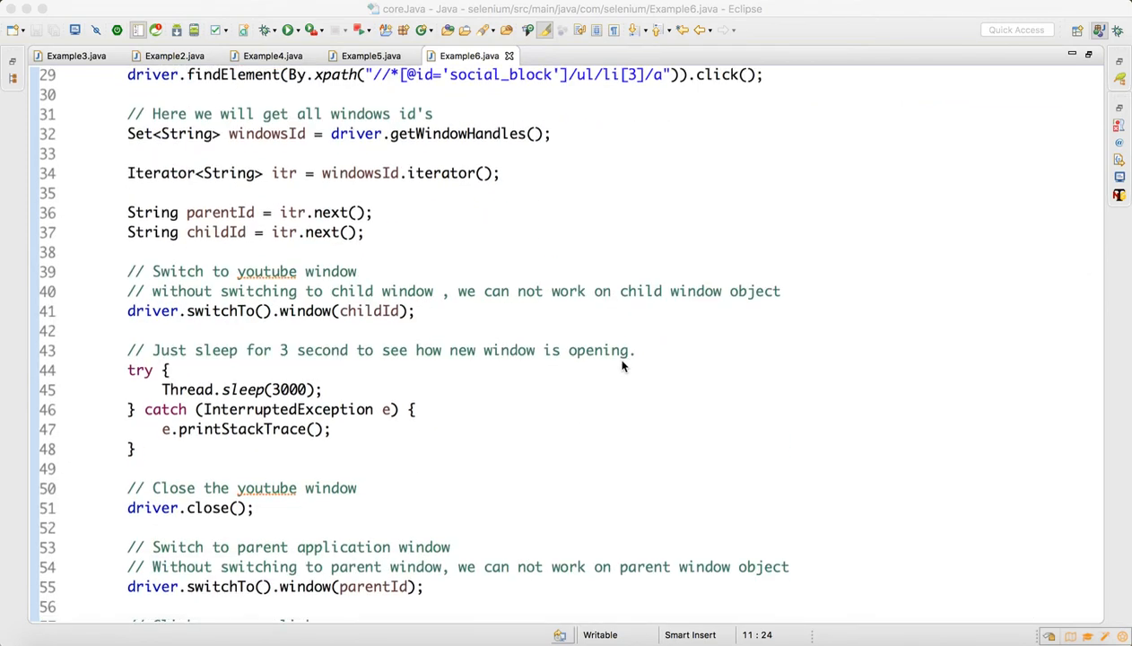
scroll(624, 366, down, 3)
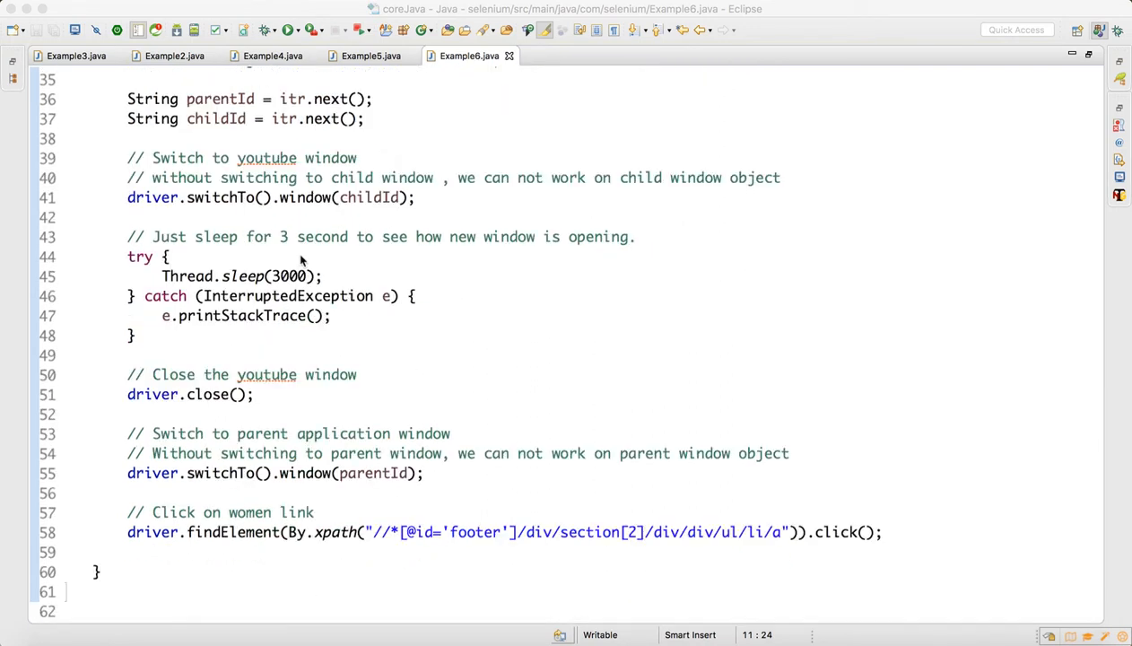
scroll(351, 261, up, 3)
scroll(351, 261, up, 2)
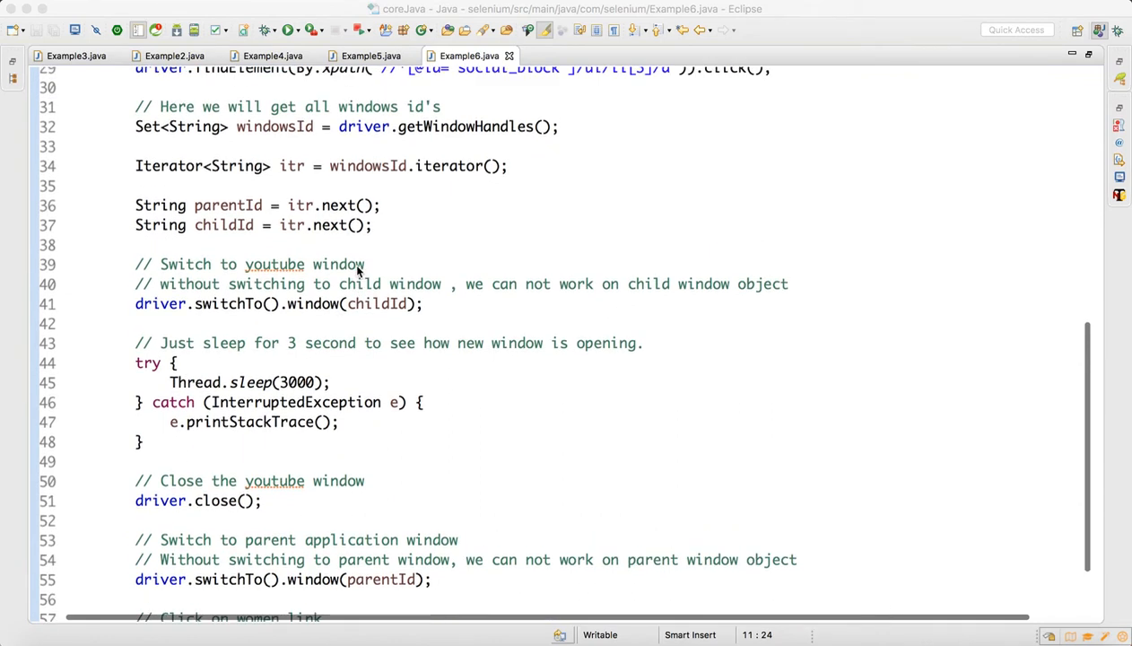
Review the sleep try/catch block, the switchTo childId argument and the YouTube window close statement.
drag(144, 441, 66, 339)
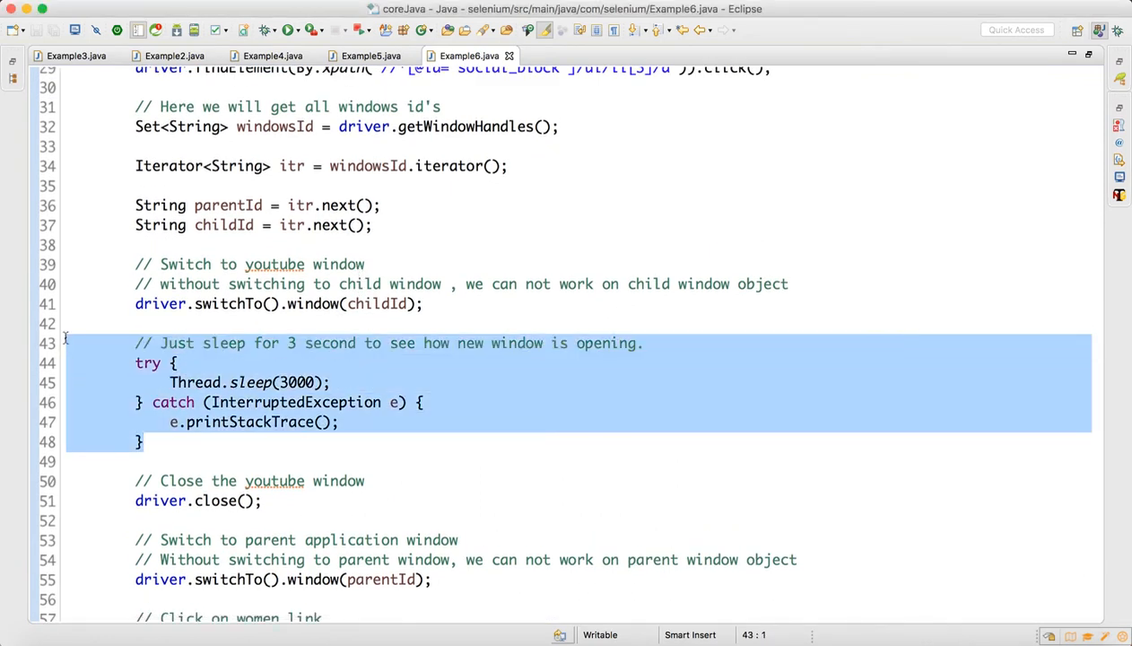
scroll(345, 332, up, 1)
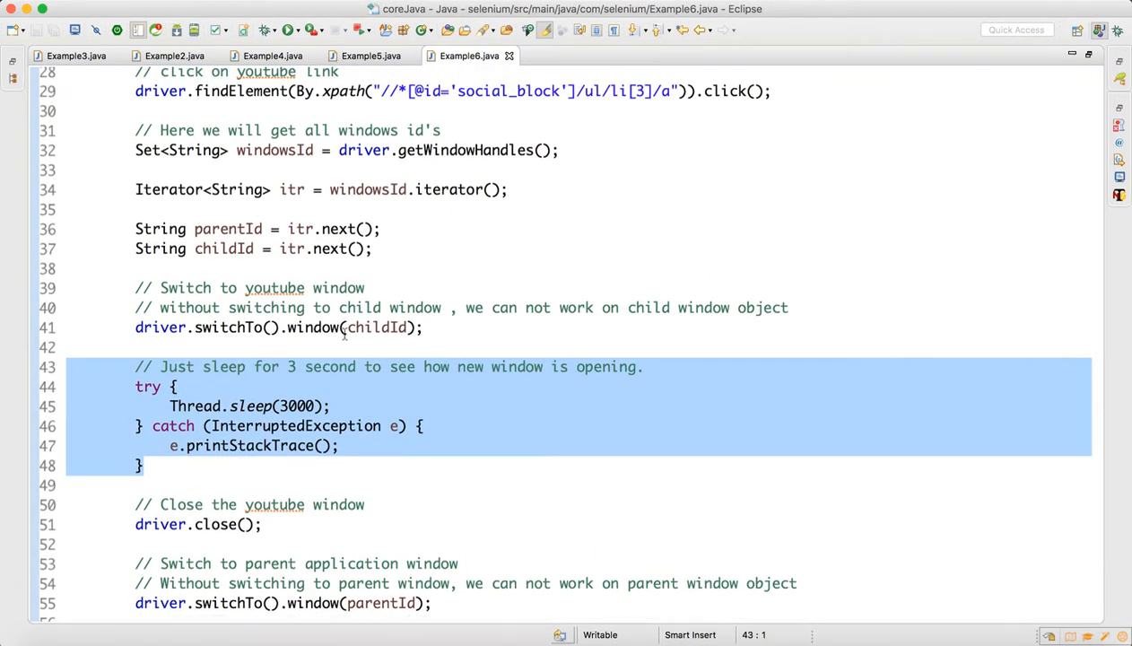
double_click(377, 328)
scroll(526, 415, down, 1)
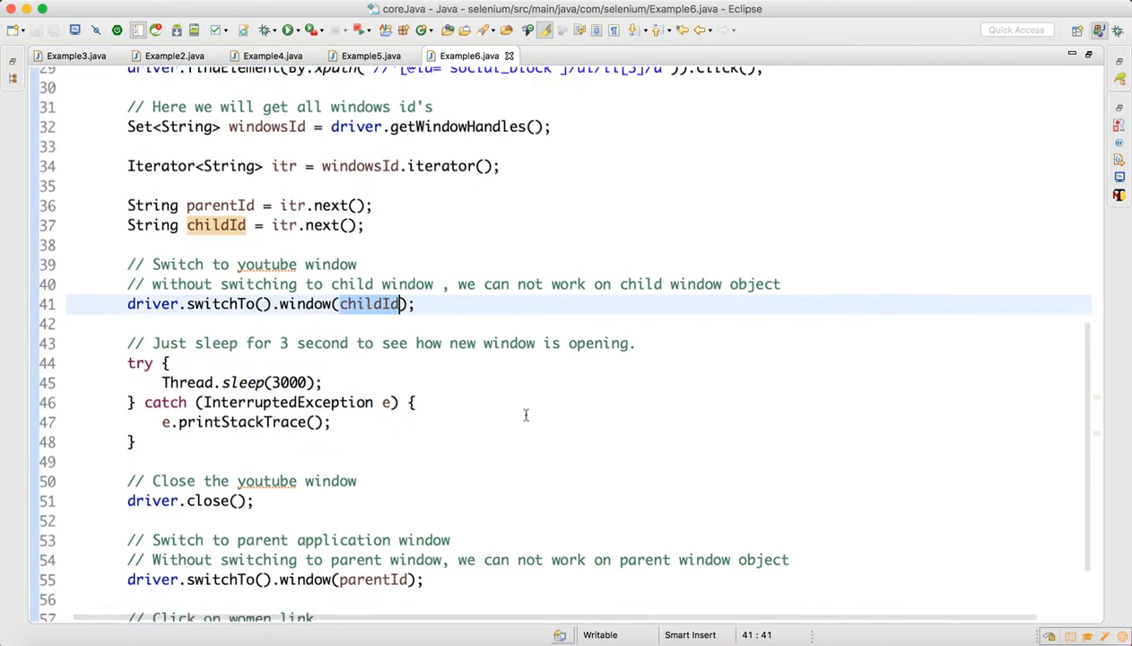
mouse_move(254, 500)
mouse_down()
mouse_move(93, 506)
mouse_move(54, 487)
mouse_up()
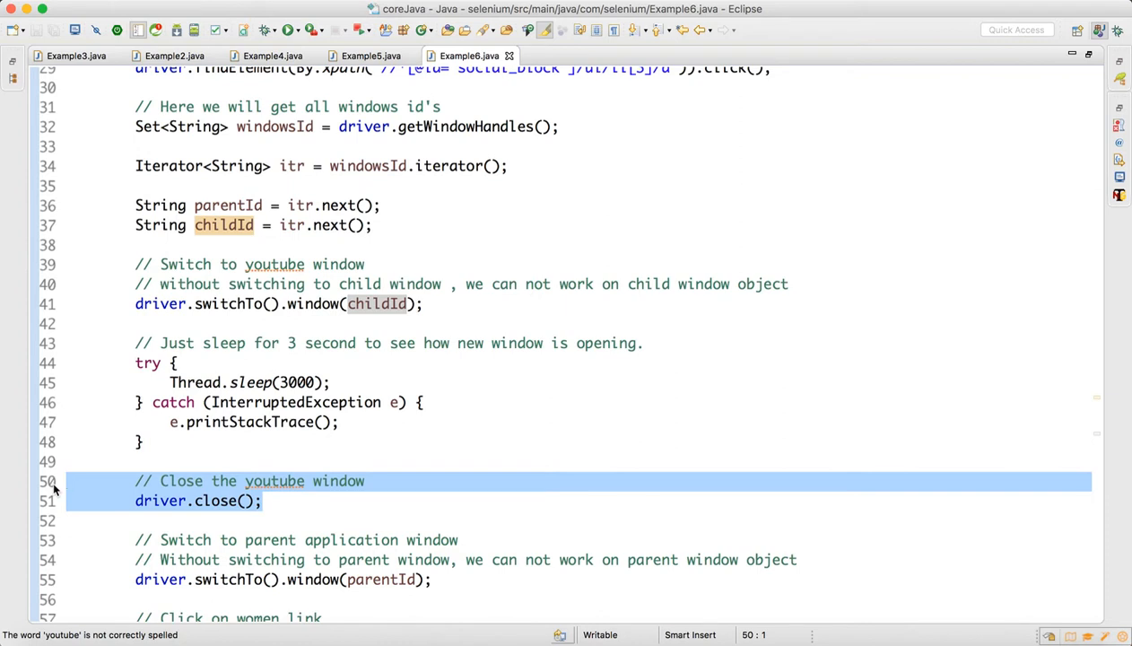
drag(143, 461, 108, 364)
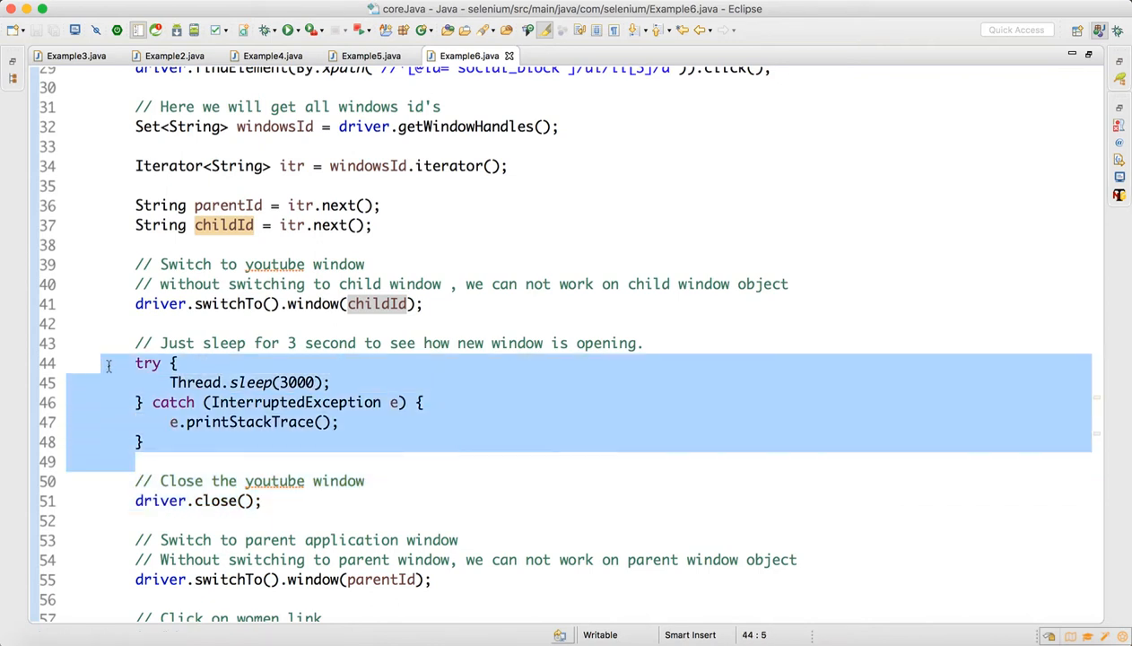
click(640, 461)
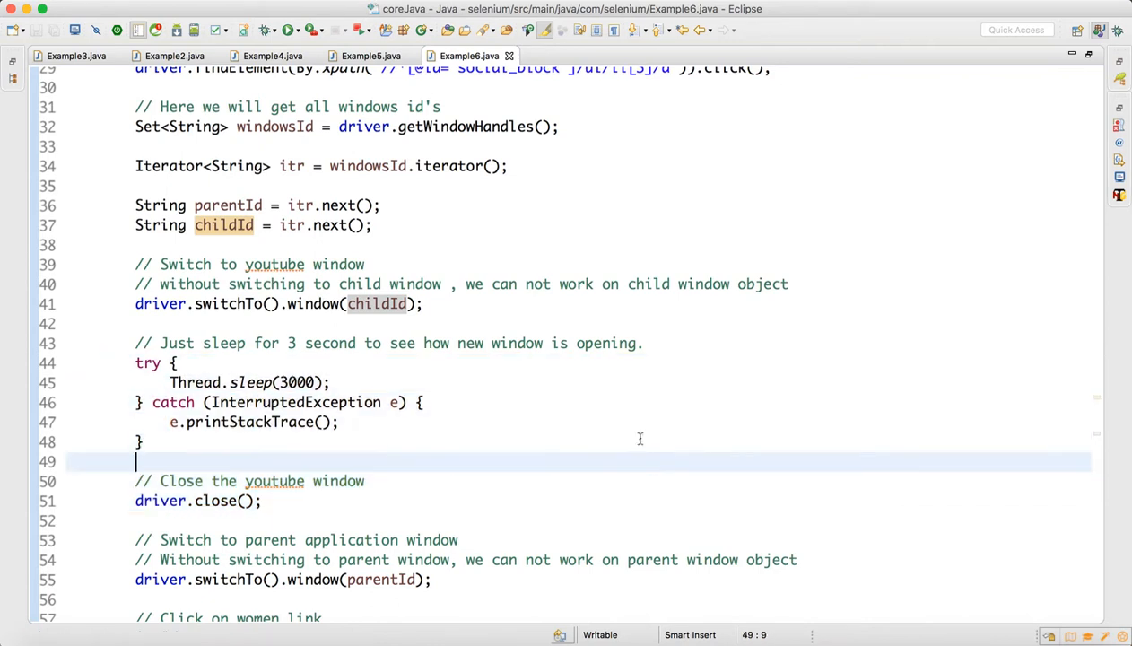
scroll(639, 439, down, 3)
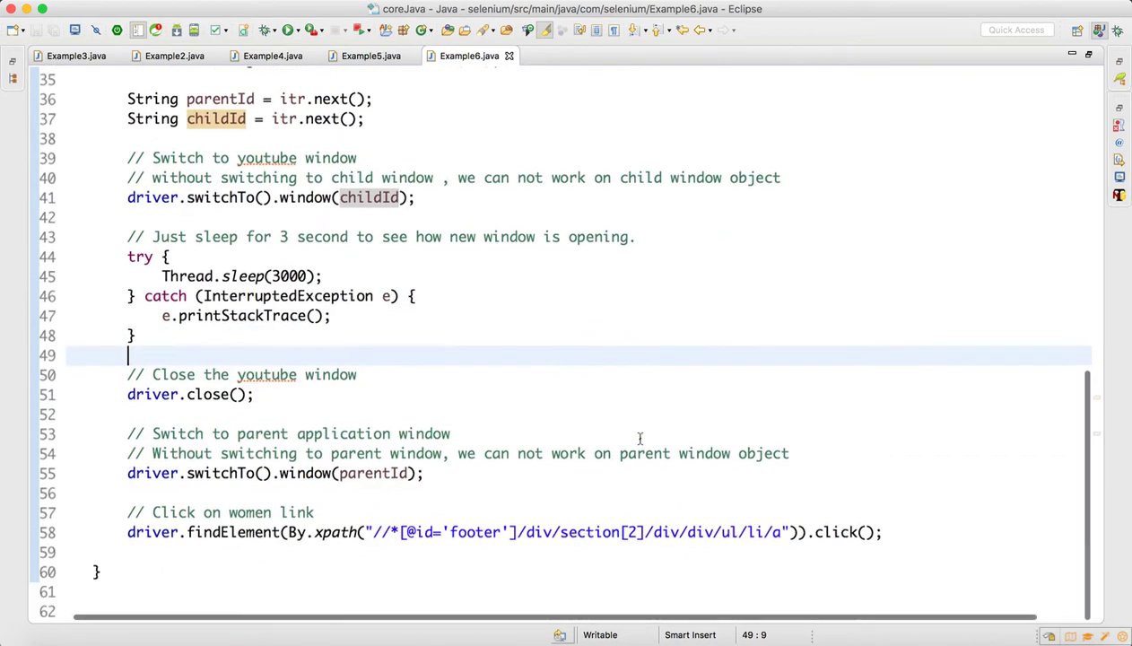
Run Example6 as a TestNG test so the console reports 1 test run, 0 failures.
right_click(556, 299)
mouse_move(628, 476)
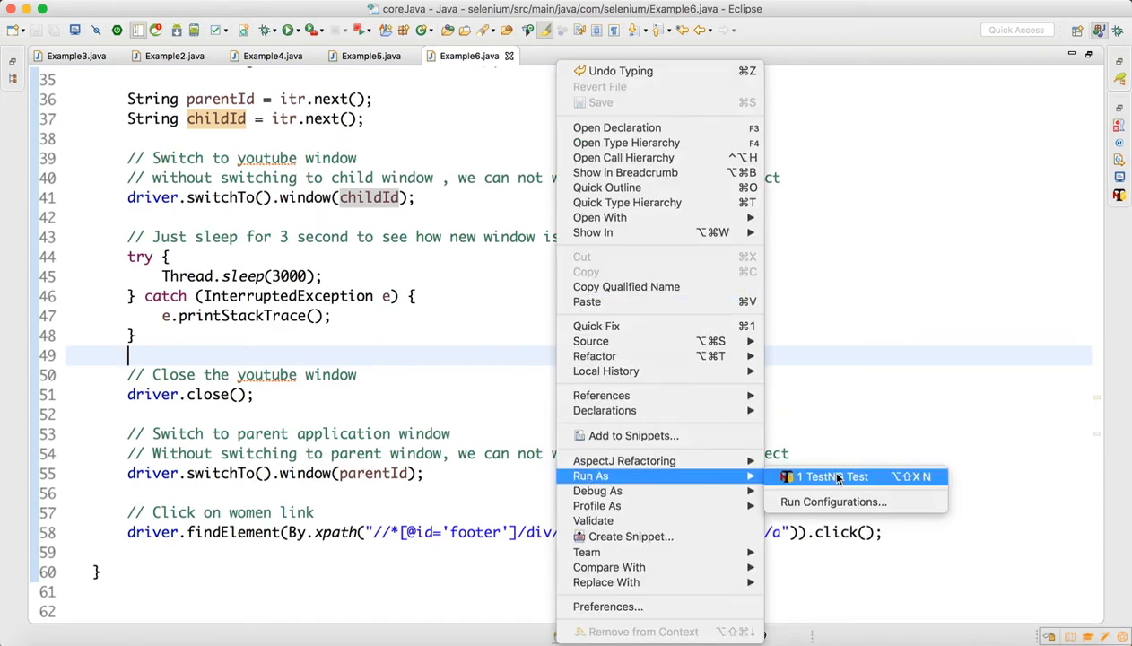
click(836, 477)
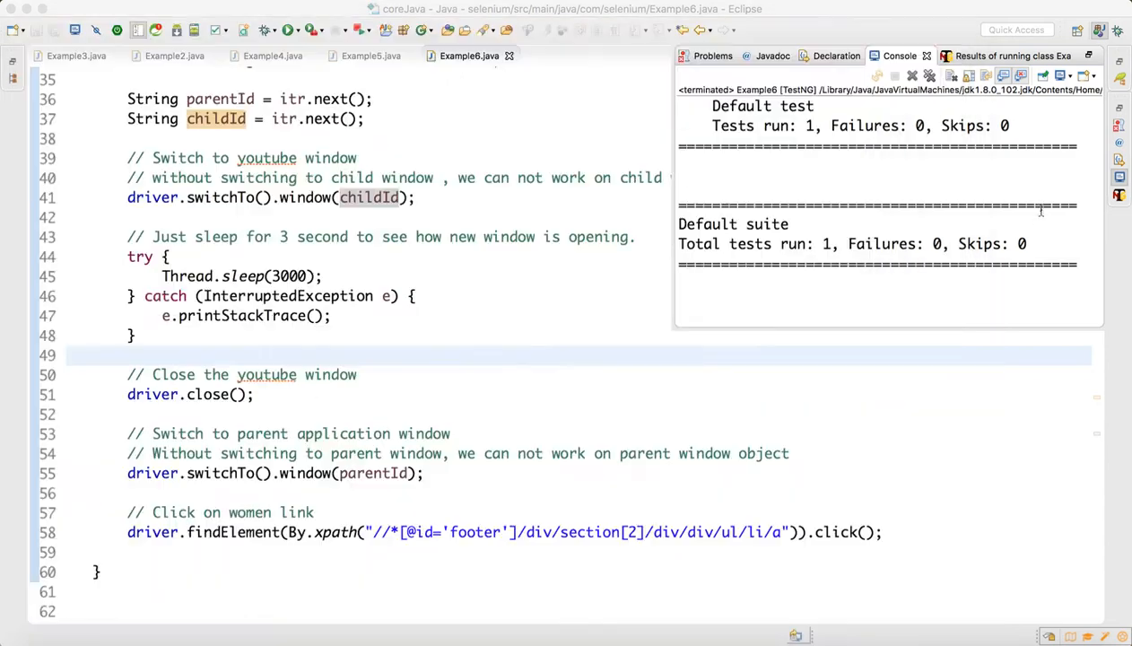
Return to the Example6 source and highlight the getWindowHandles code on lines 32-37.
click(595, 312)
scroll(594, 312, up, 10)
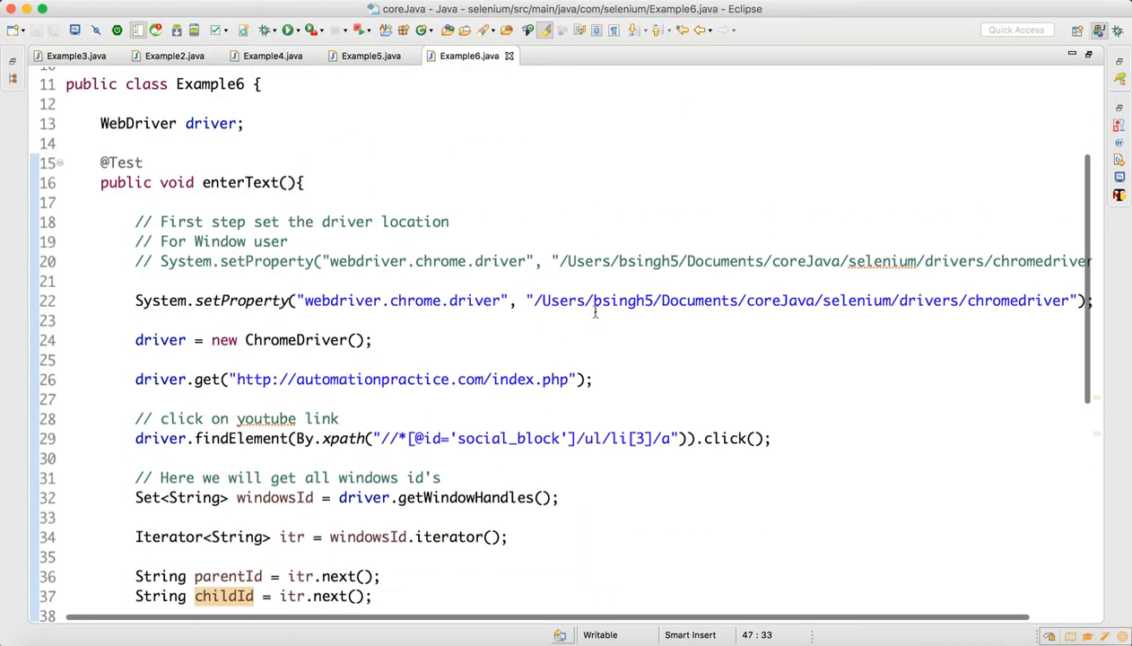
scroll(595, 312, up, 3)
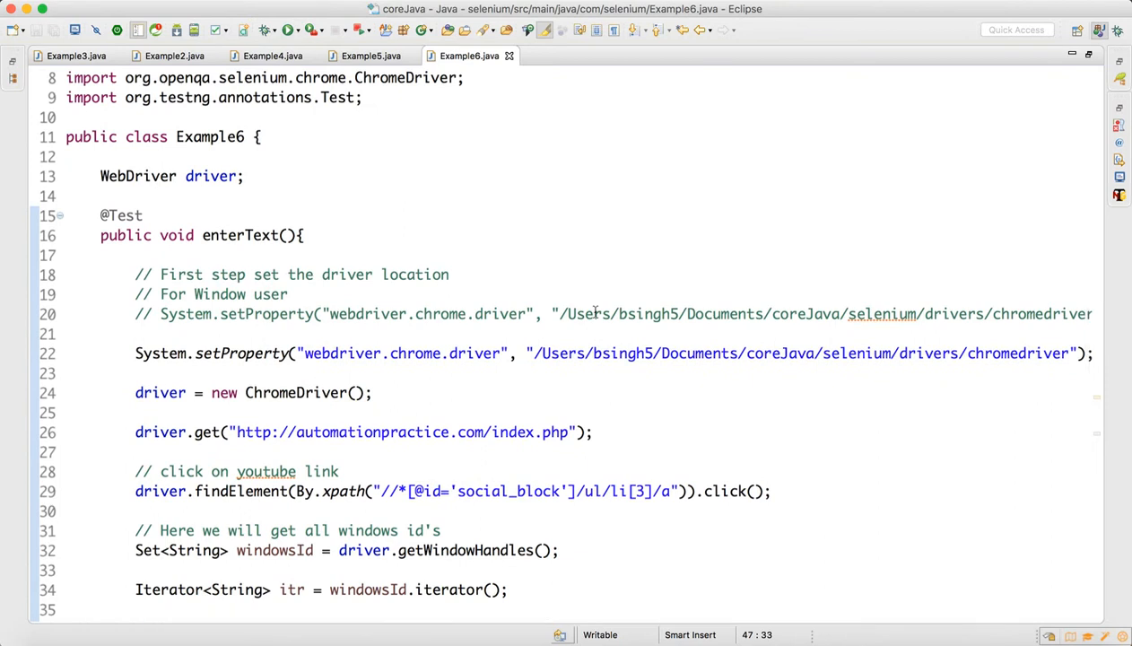
scroll(595, 312, down, 3)
scroll(595, 312, down, 3)
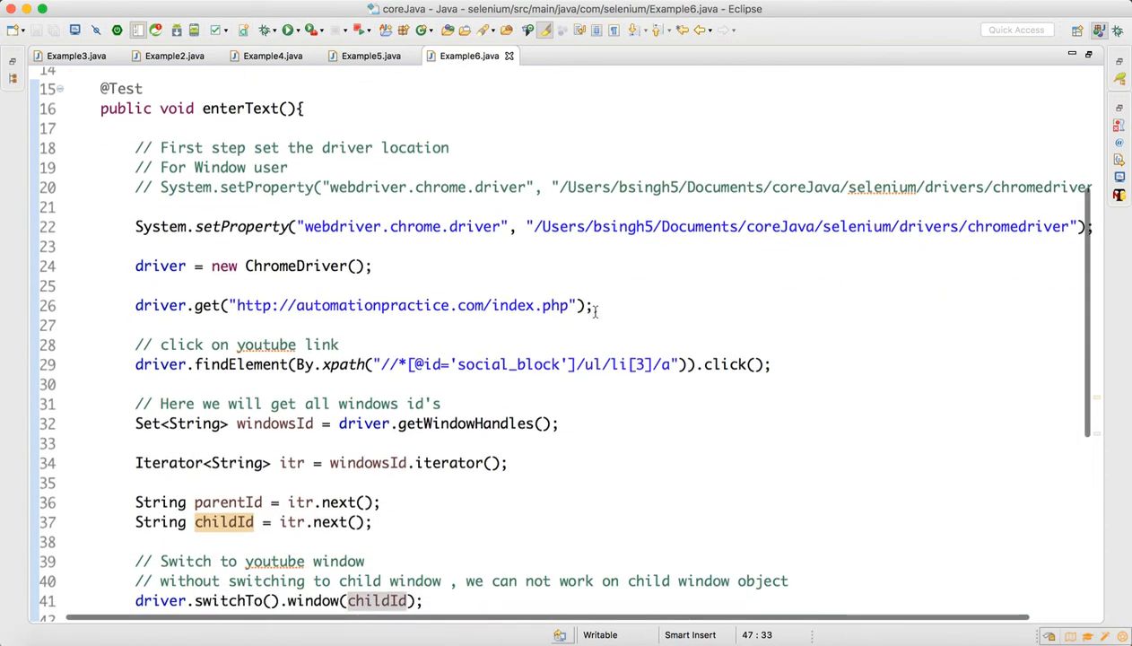
scroll(595, 310, down, 3)
scroll(595, 310, down, 2)
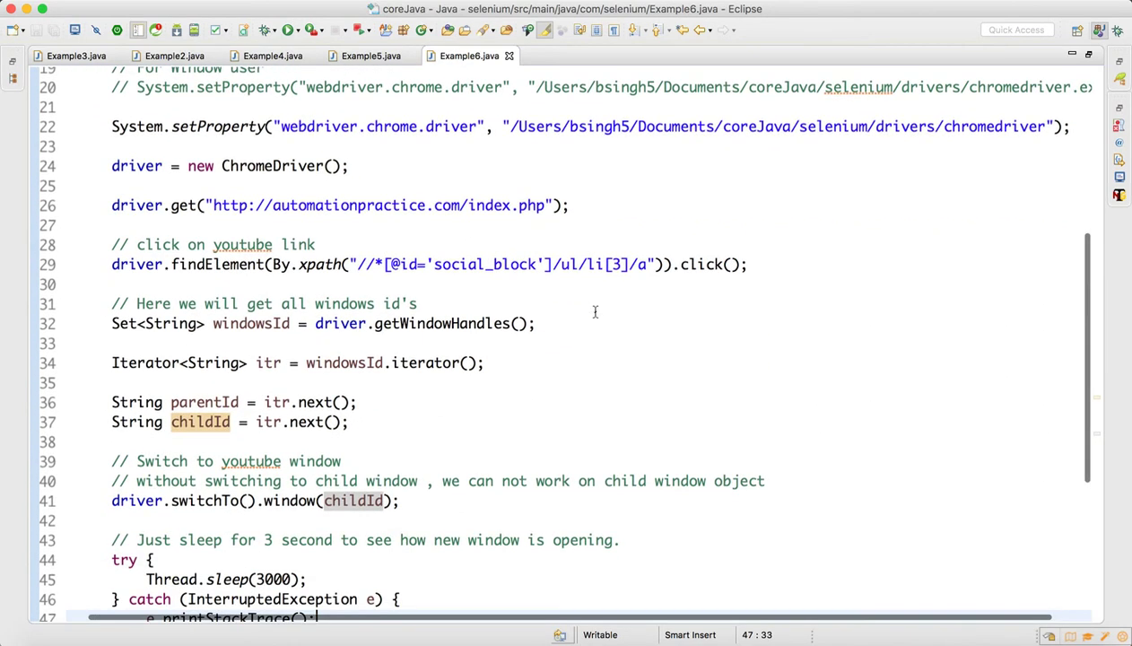
double_click(472, 325)
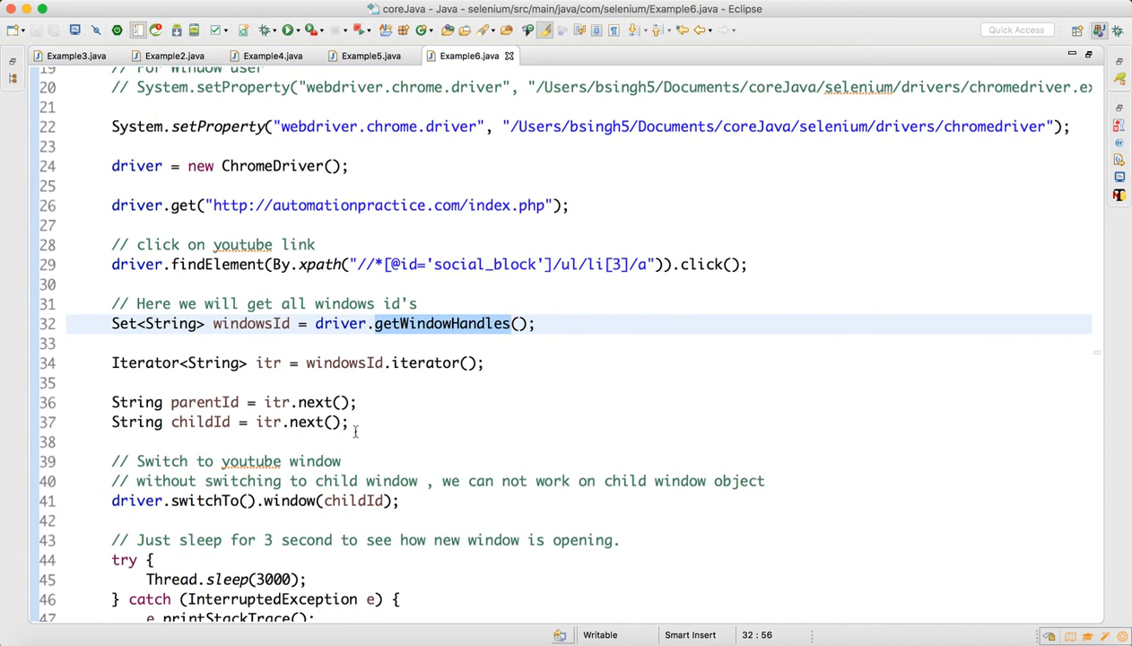
drag(349, 423, 82, 325)
click(541, 389)
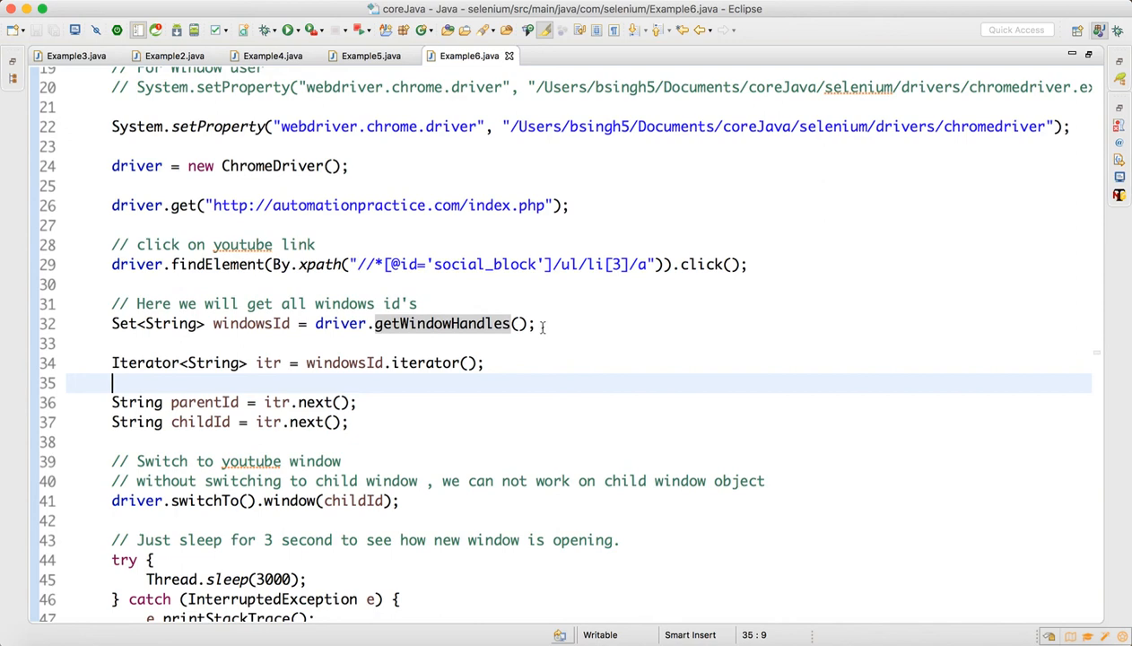
click(648, 4)
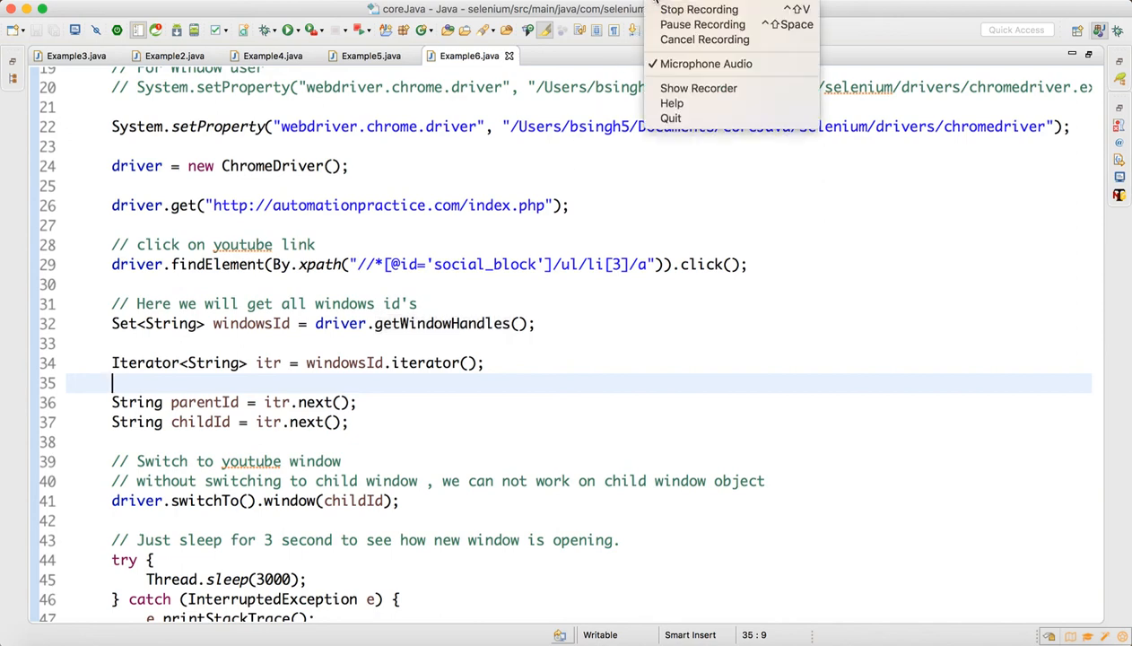